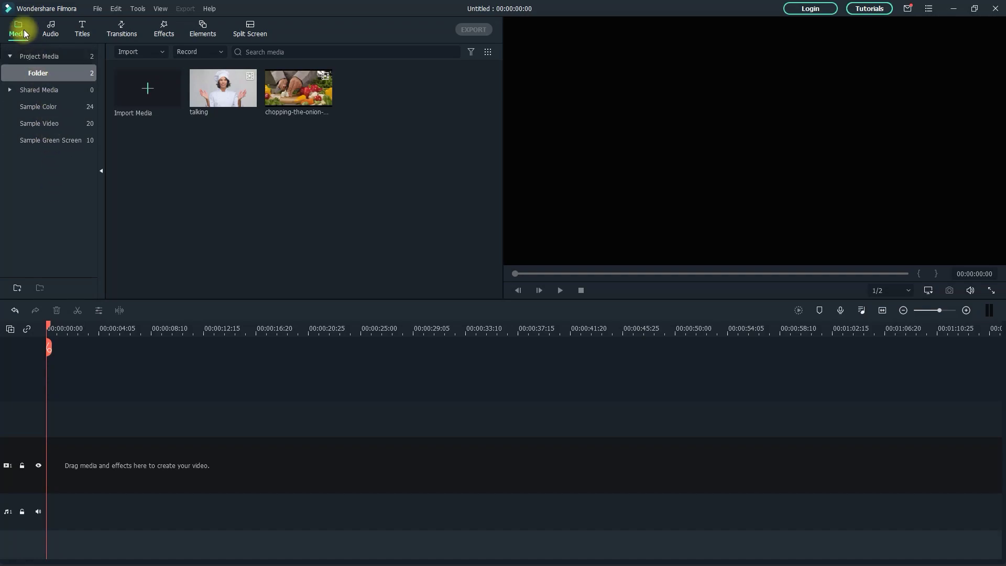
Preview the chef talking clip, then the onion-chopping clip, leaving it paused in the player
double_click(219, 91)
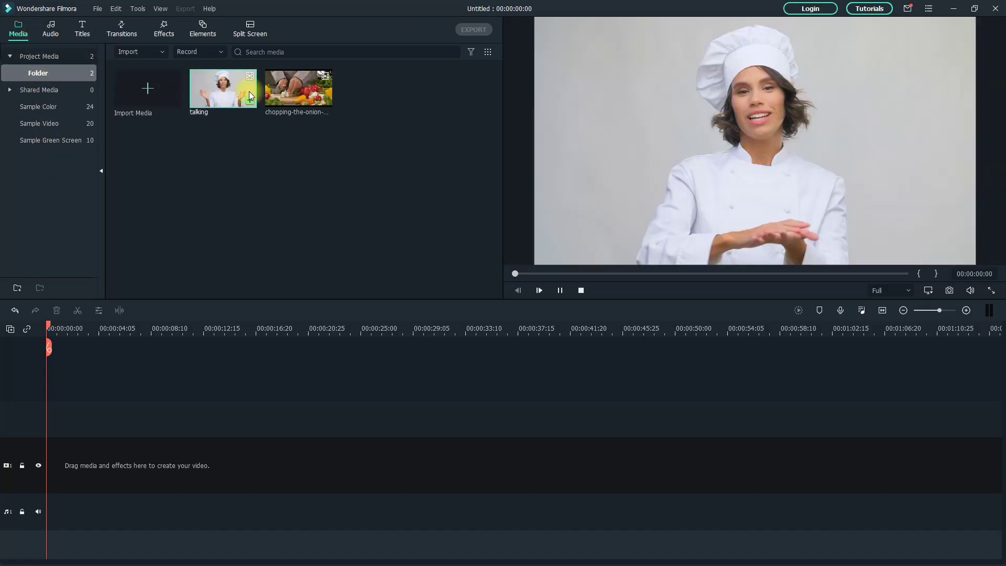
double_click(309, 83)
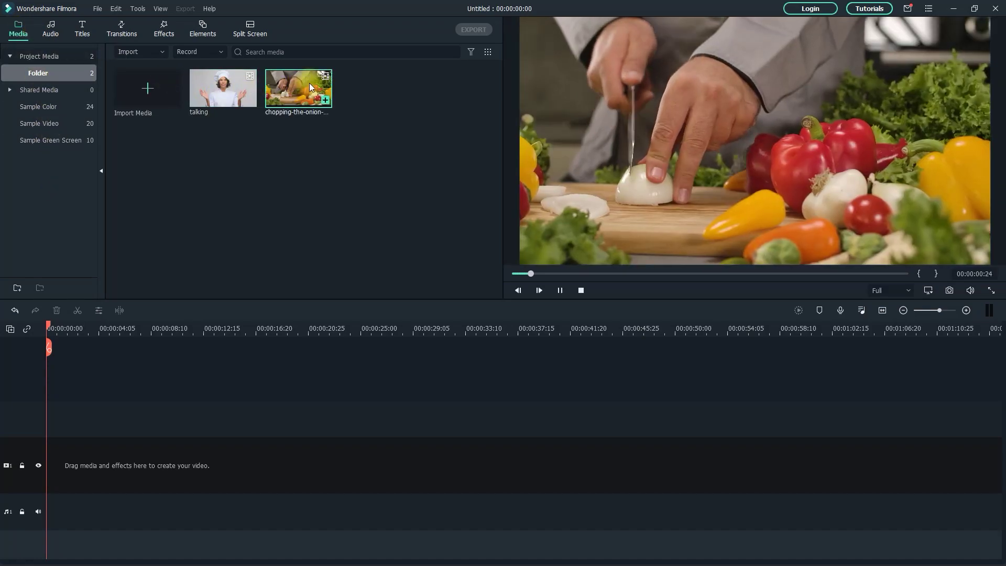
key("space")
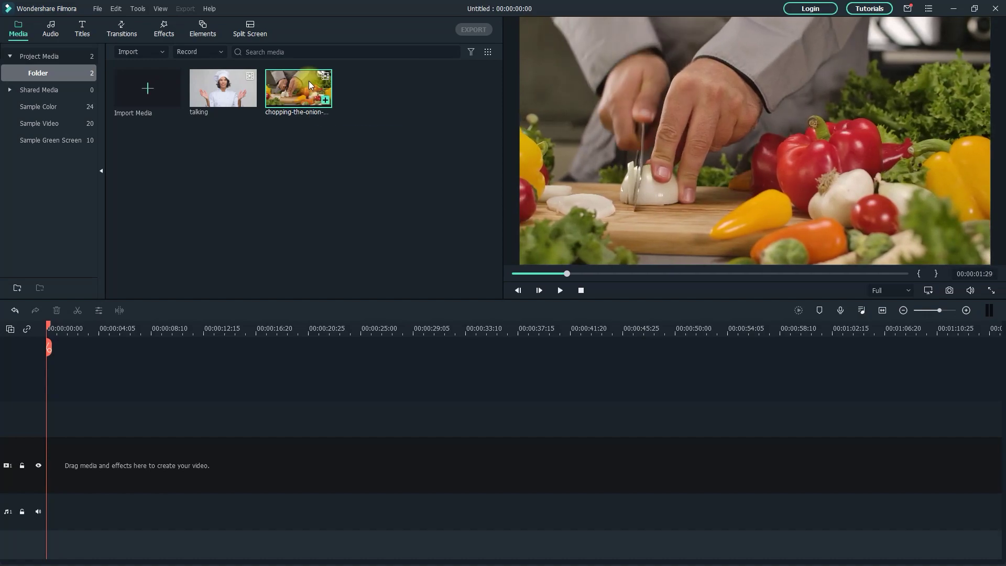
Compare split-screen templates and add the two-panel side-by-side layout to the timeline
left_click(254, 33)
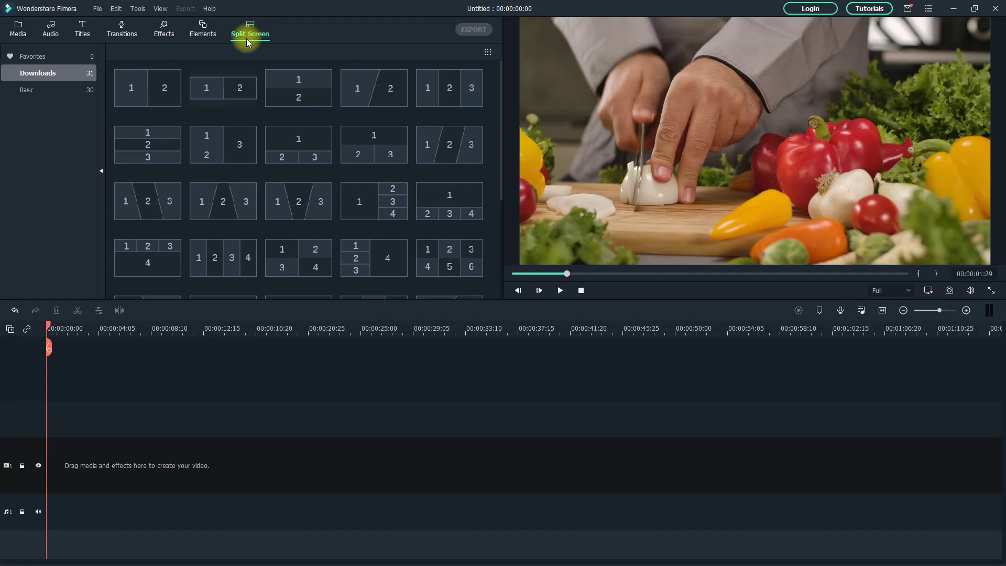
left_click(152, 98)
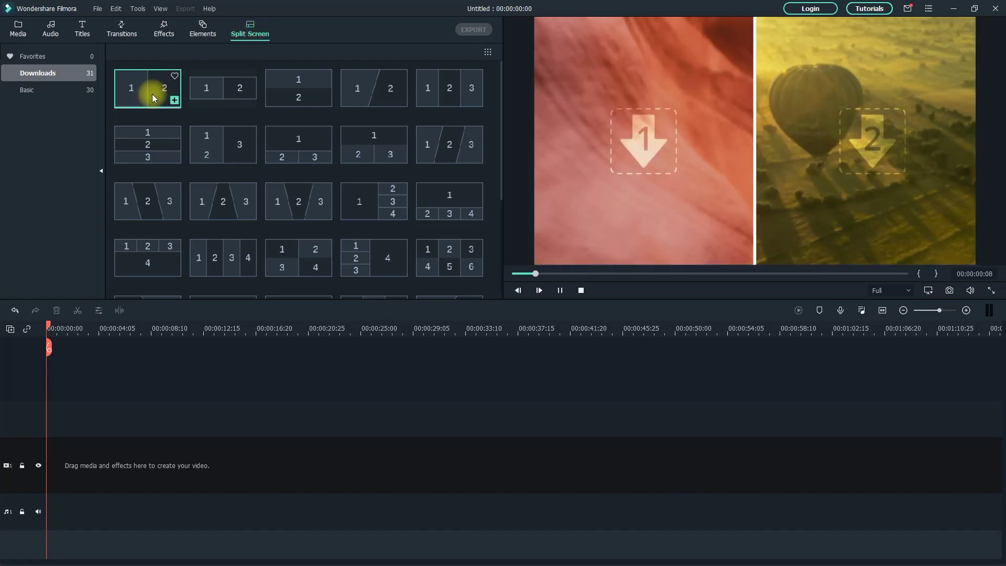
left_click(289, 149)
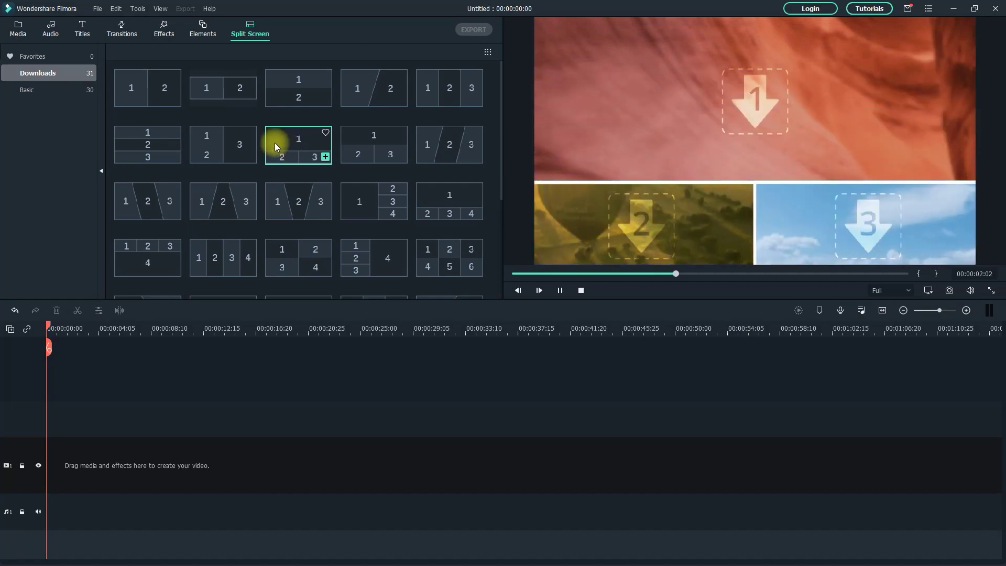
left_click(135, 85)
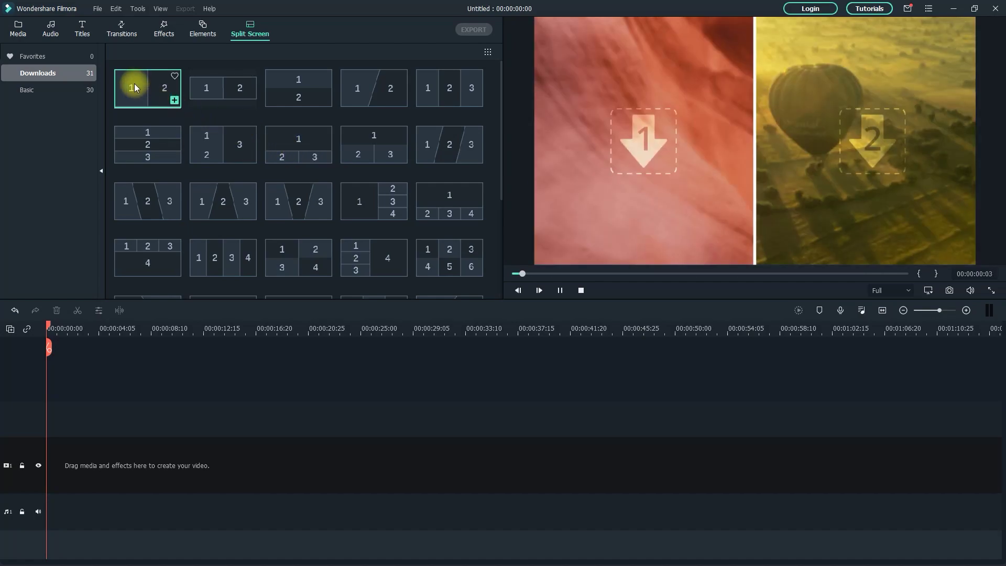
left_click(174, 100)
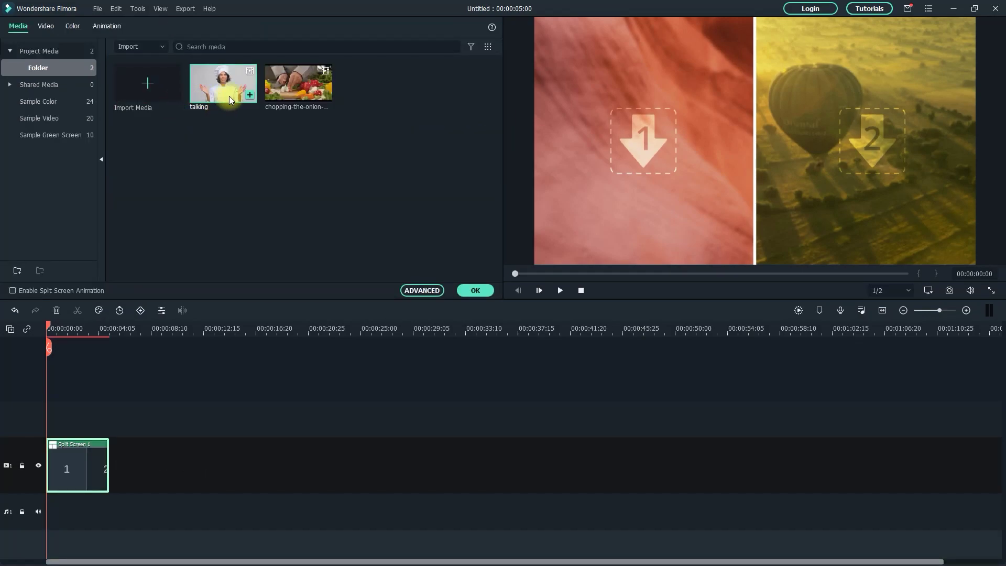
Drop the talking clip into panel 1 and the chopping-the-onion clip into panel 2
left_click_drag(229, 97, 584, 116)
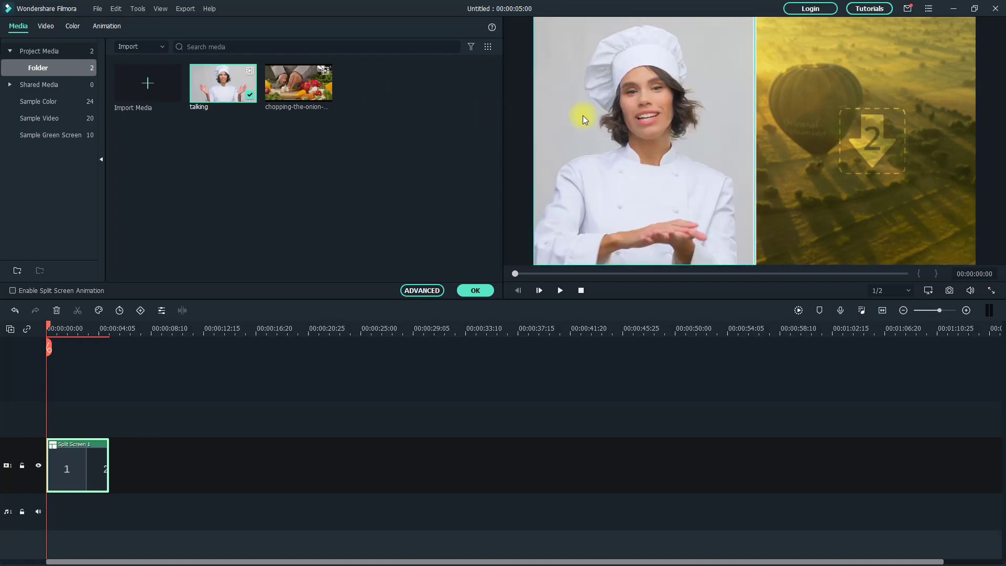
left_click_drag(295, 84, 826, 115)
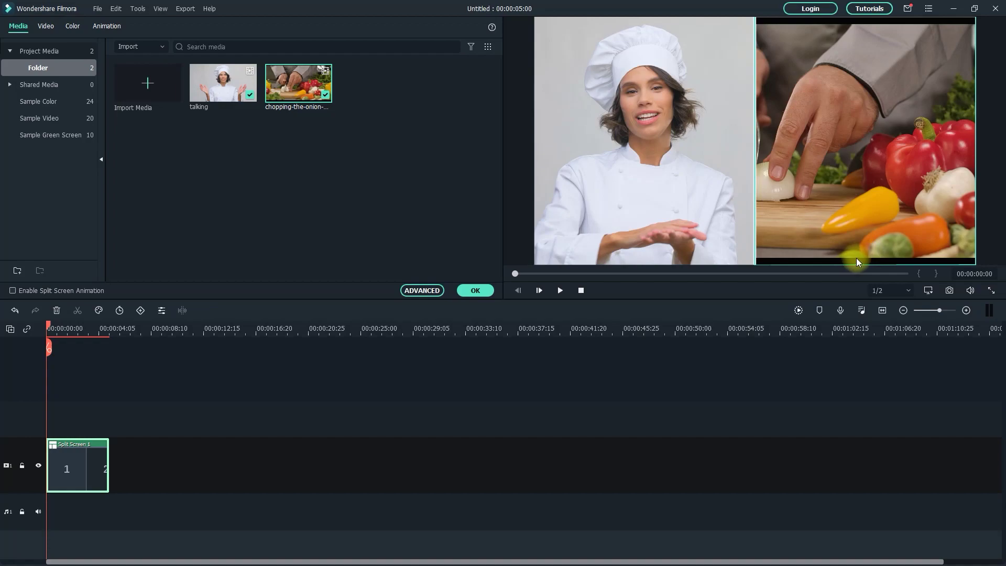
Zoom in on the right panel's chopping footage and shift it to show the knife and board
left_click(876, 175)
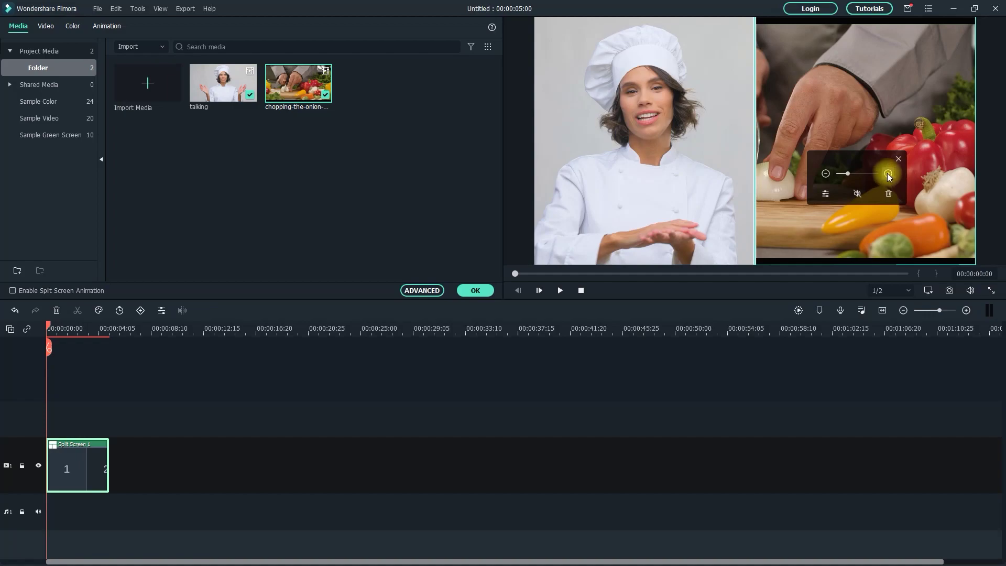
left_click(888, 174)
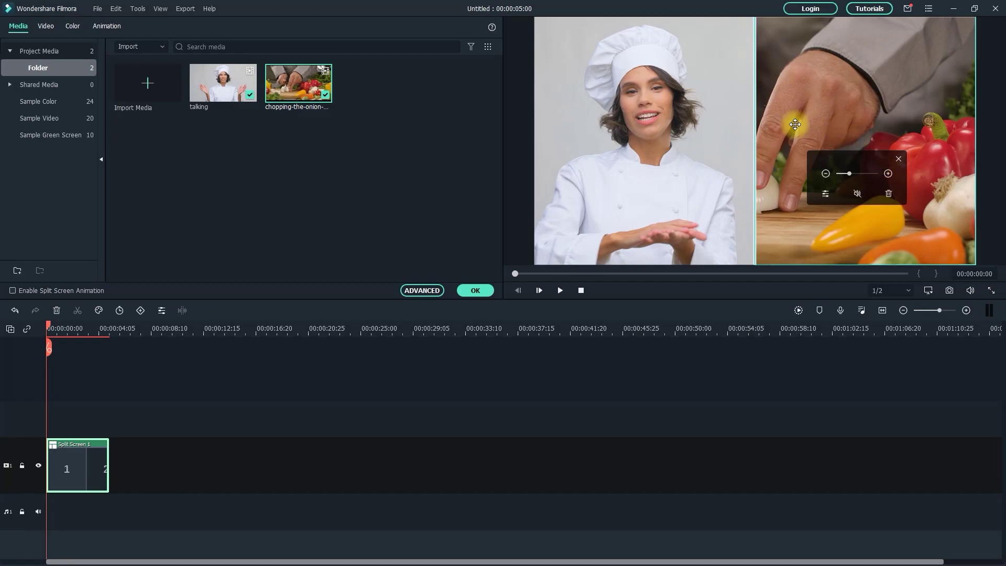
left_click_drag(795, 124, 901, 122)
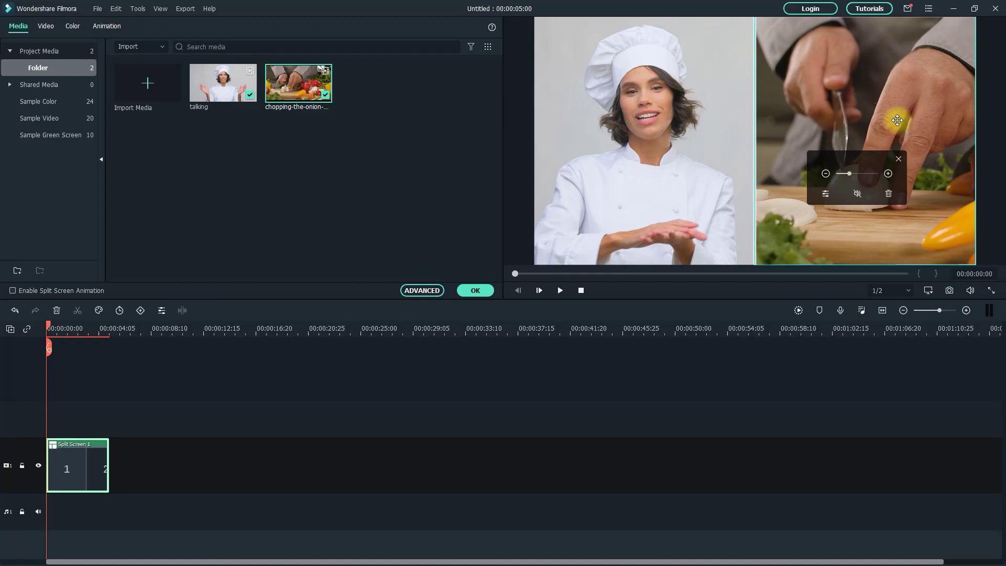
Lengthen the split-screen clip to 00:00:07:14 and open Advanced Split Screen Edit
left_click(111, 452)
left_click_drag(111, 452, 140, 455)
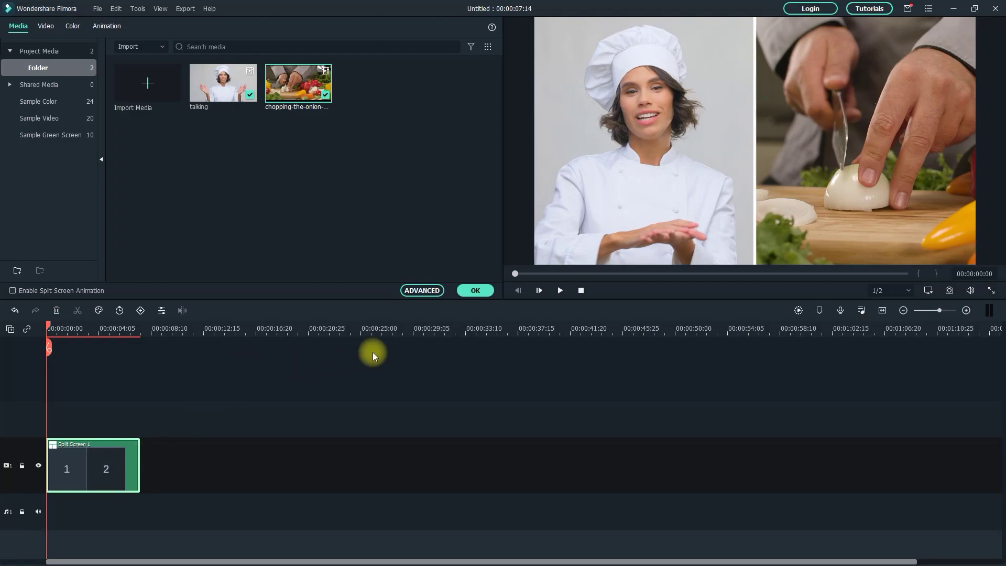
left_click(806, 160)
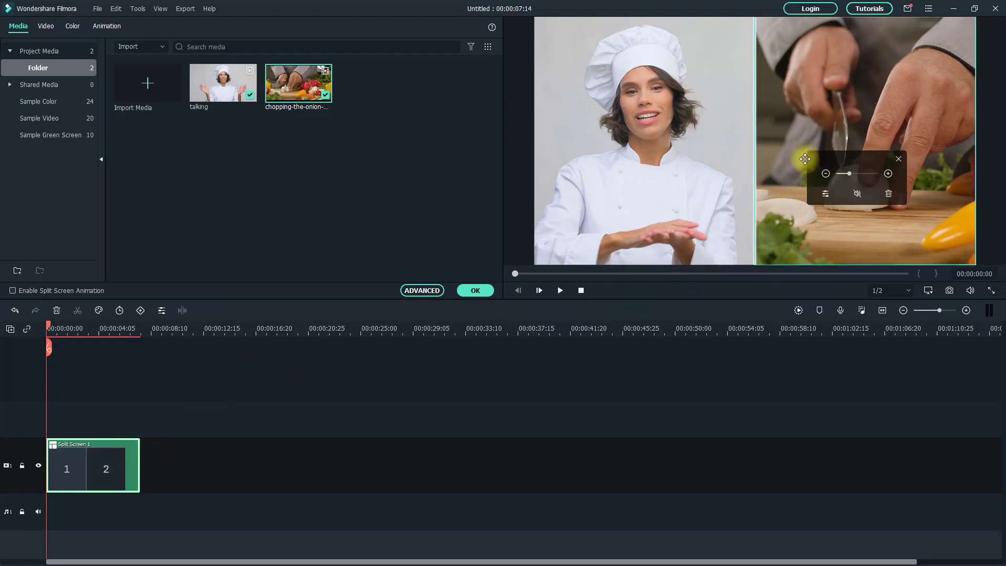
left_click(825, 194)
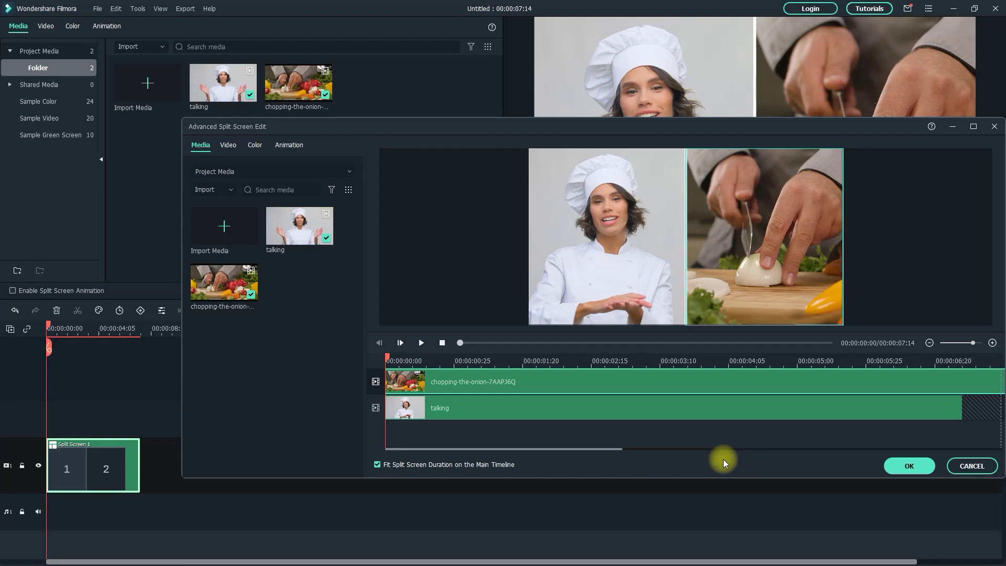
Zoom out the editor timeline and trim the chopping clip's end to the talking clip's end
left_click(930, 343)
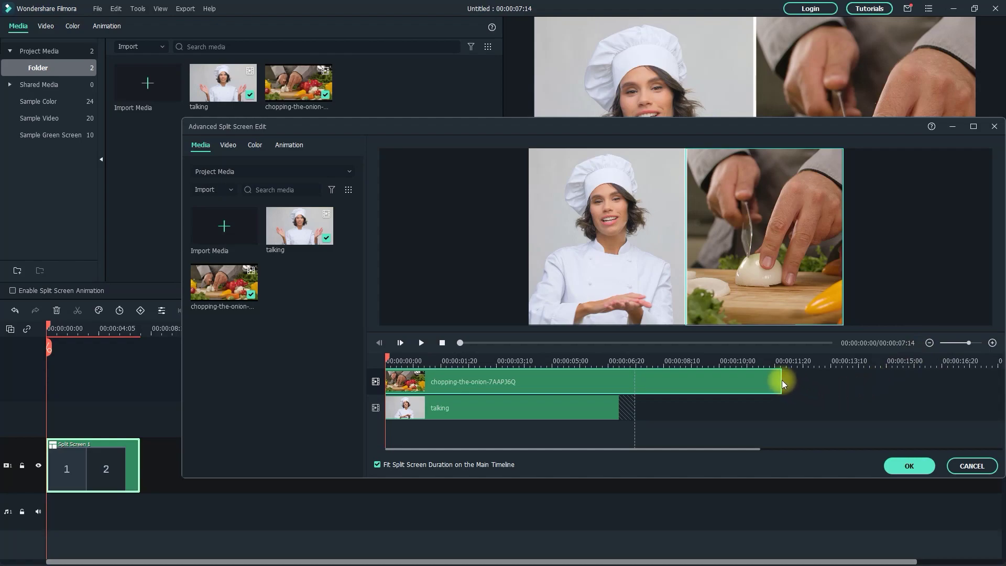
left_click_drag(781, 380, 617, 387)
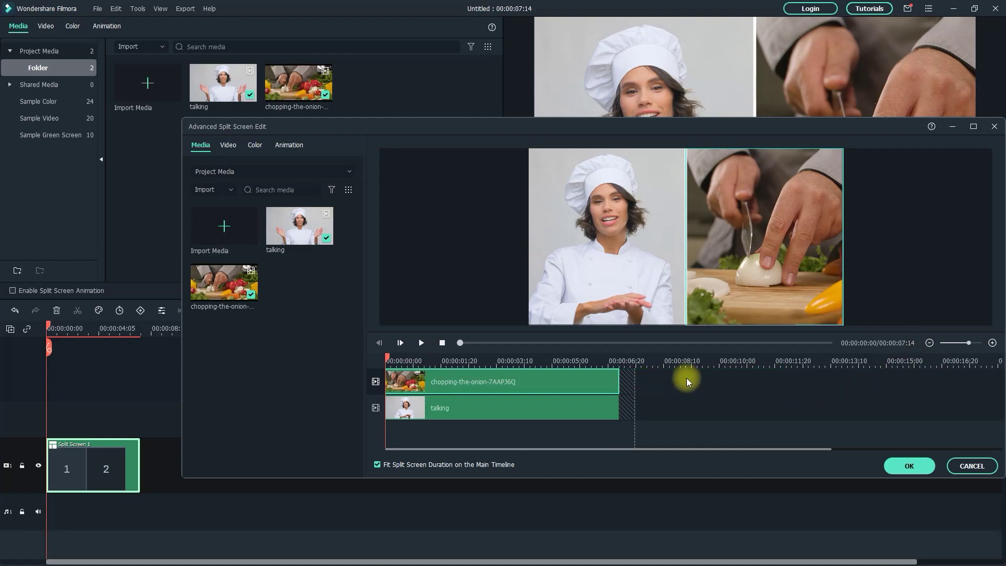
In Transform settings, mirror the talking clip horizontally after trying a vertical flip
left_click(229, 146)
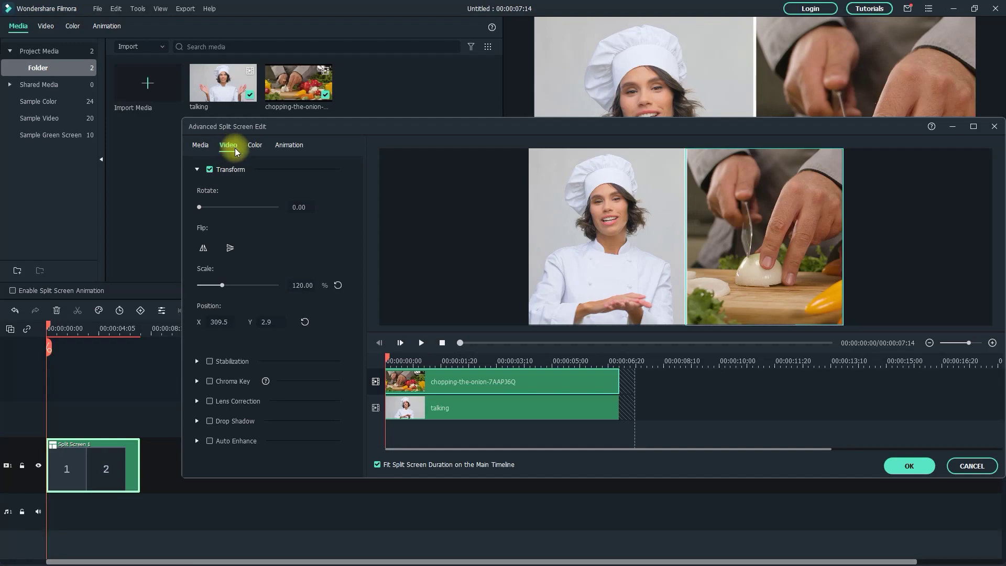
left_click(453, 408)
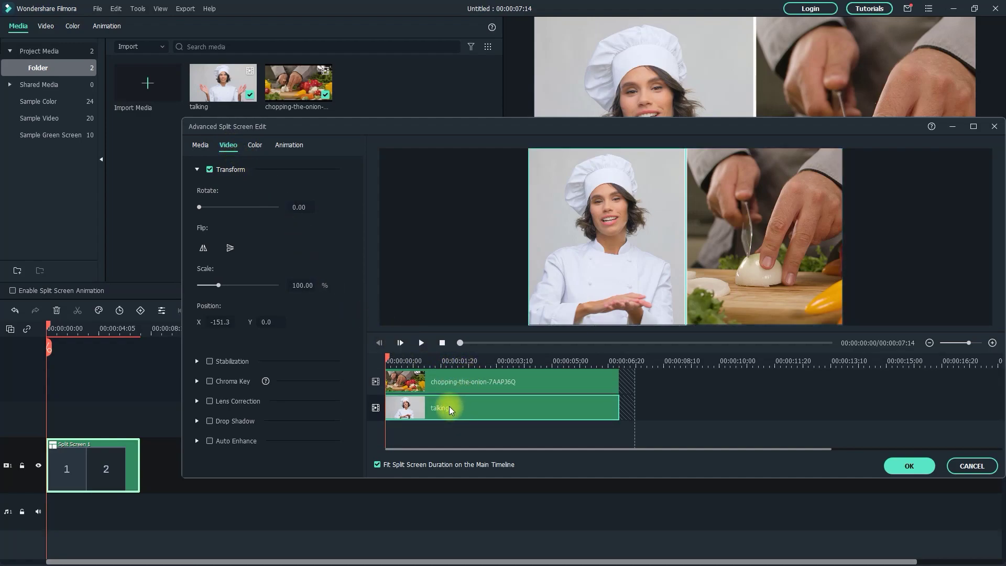
left_click(231, 246)
left_click(231, 246)
left_click(203, 247)
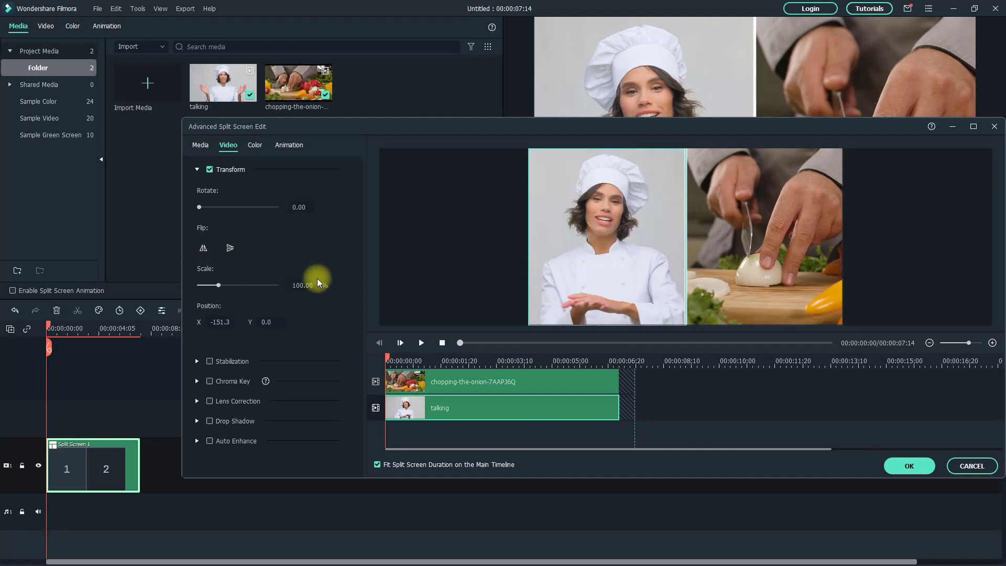
Set the onion-chopping clip's Transform Scale to 118.92%
left_click(461, 382)
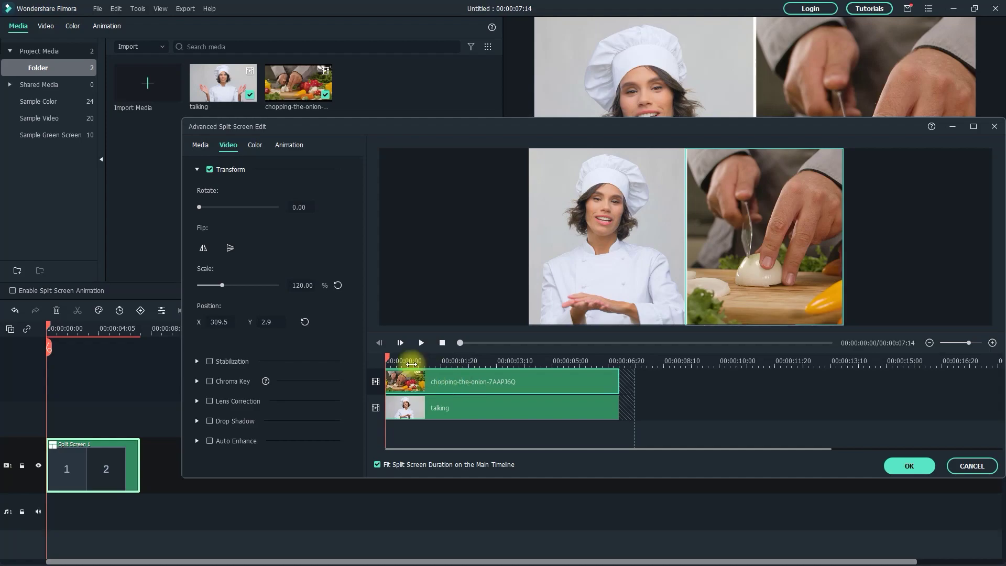
left_click_drag(224, 285, 223, 285)
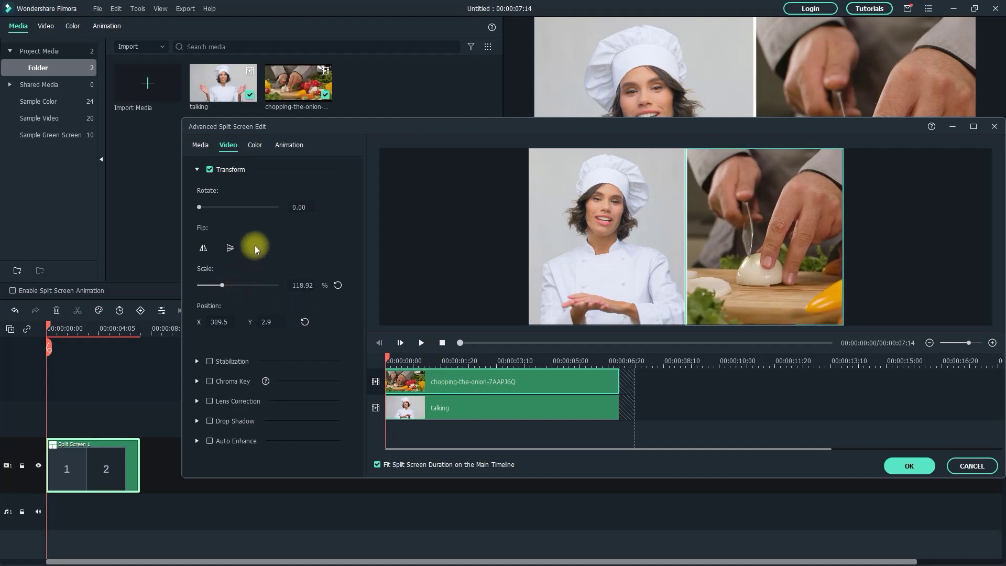
left_click(255, 146)
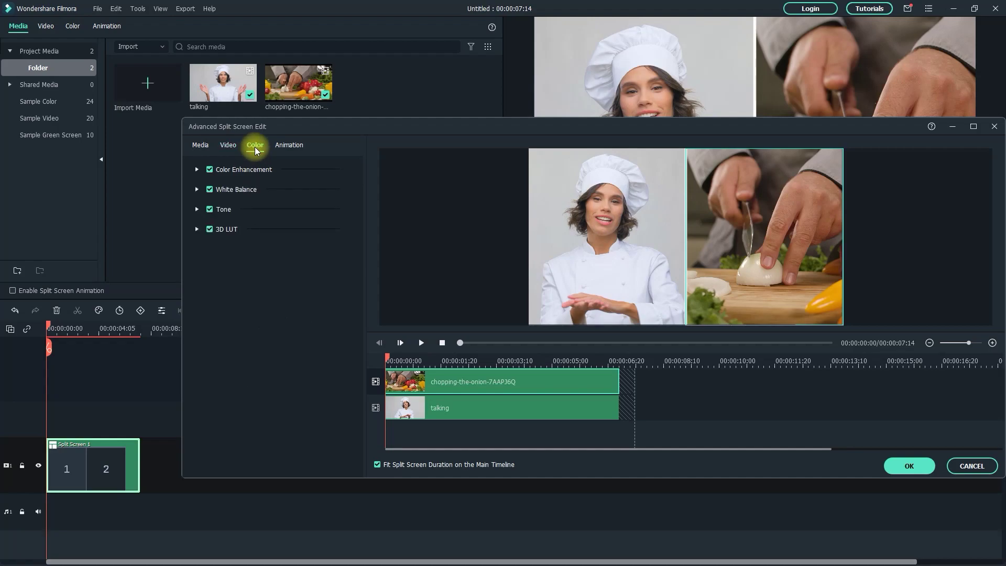
Apply the Slide Up animation to the chef talking clip and scrub to preview it
left_click(288, 147)
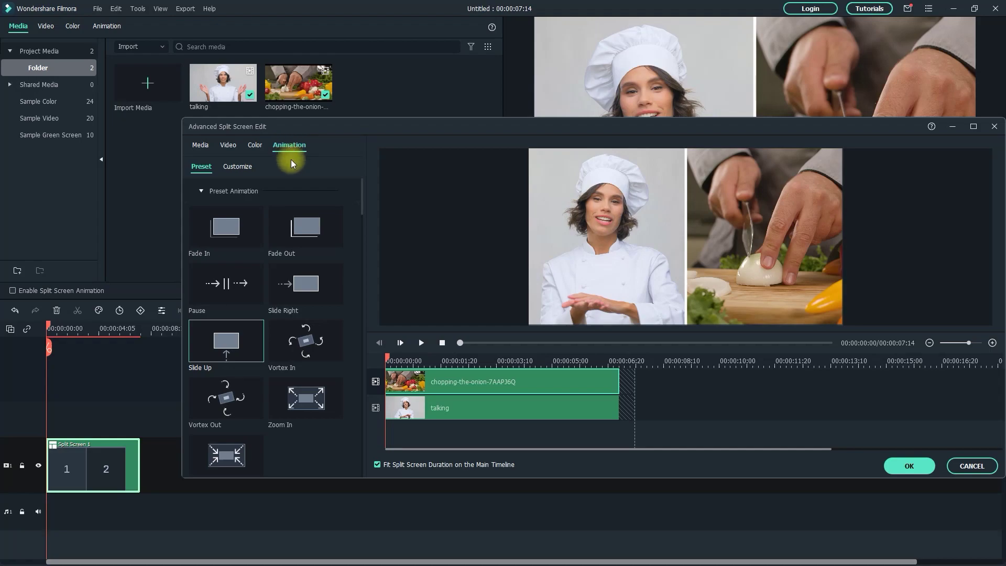
left_click(442, 413)
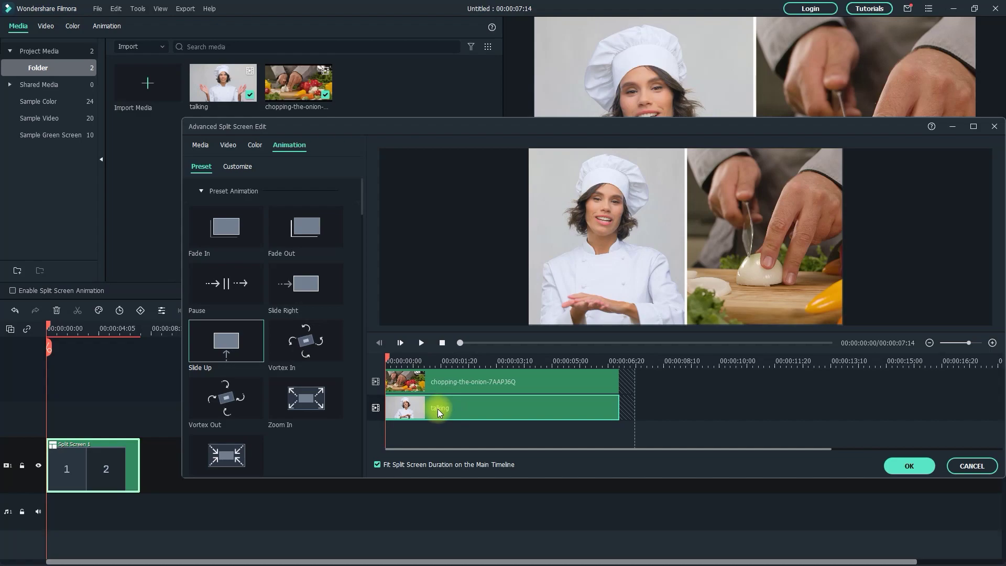
left_click(231, 342)
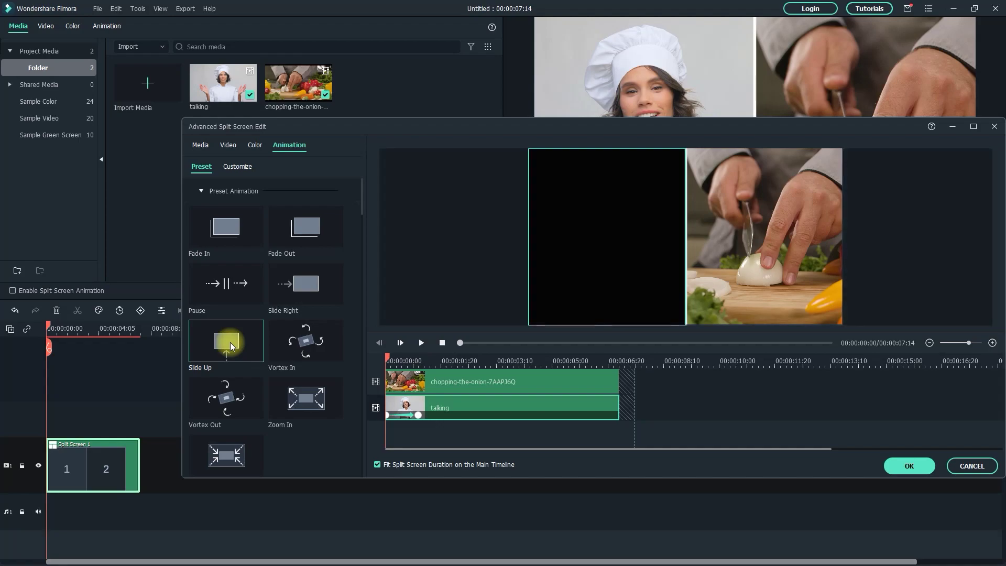
left_click(388, 358)
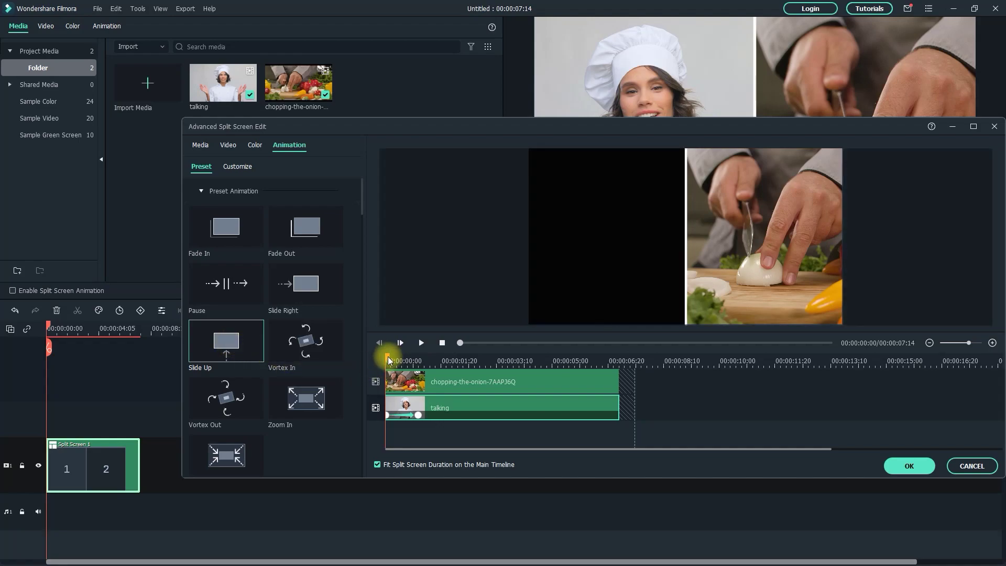
left_click_drag(388, 359, 426, 361)
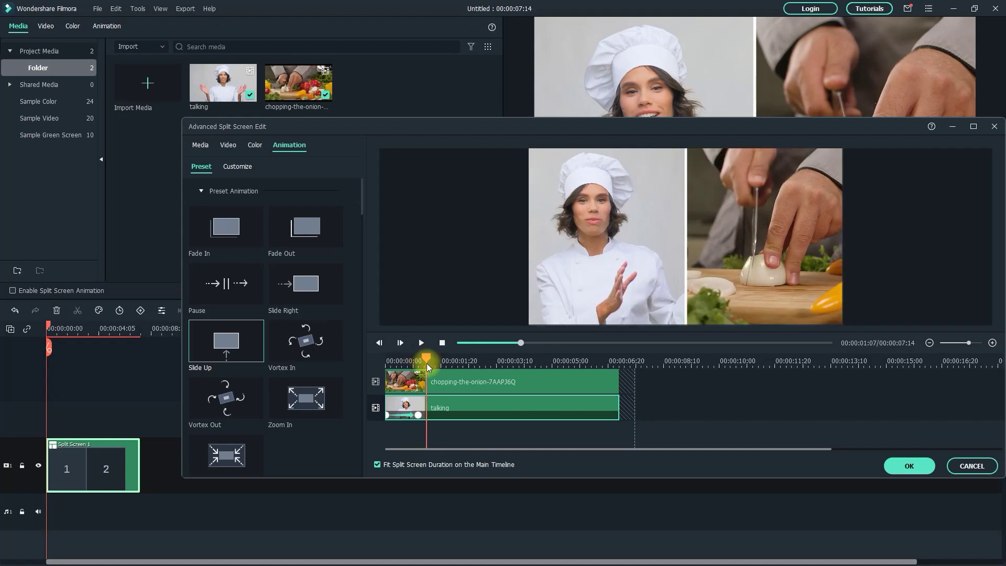
Apply Slide Up to the onion-chopping clip and play the split screen from the start
left_click(402, 384)
left_click(230, 341)
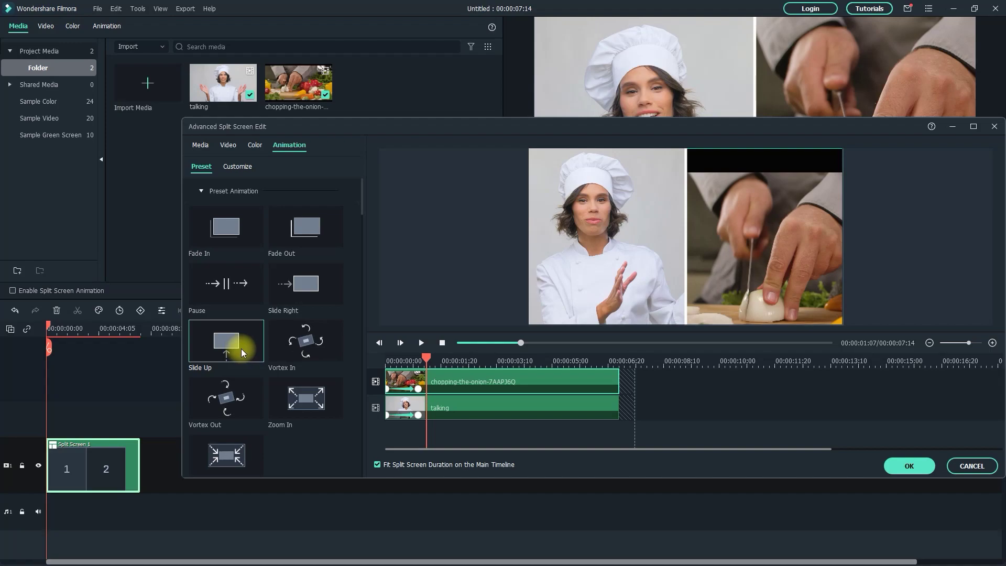
left_click(394, 358)
key("space")
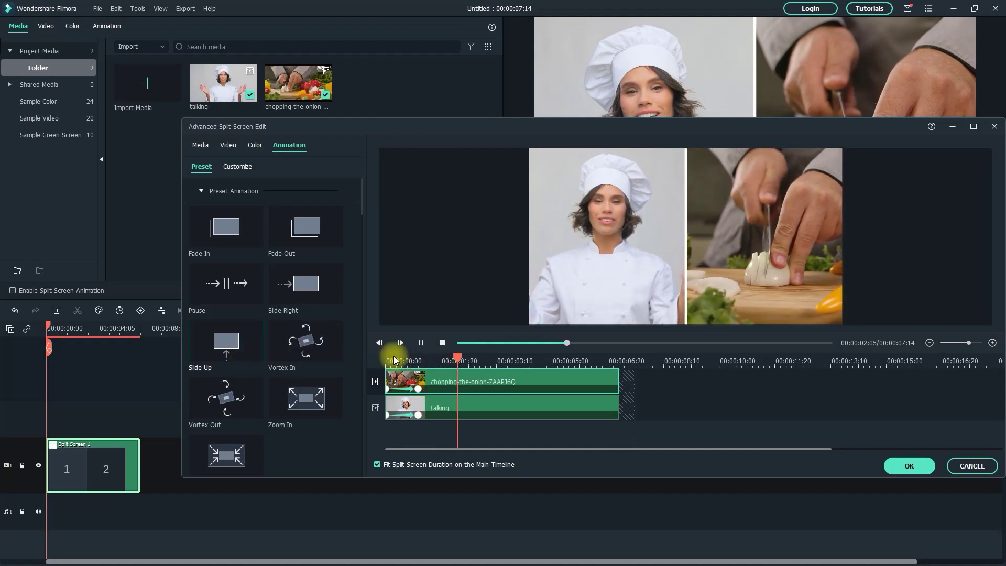
key("space")
Change the chef clip's first-keyframe Position Y from -341.4 to 341.4 and preview it
left_click(482, 408)
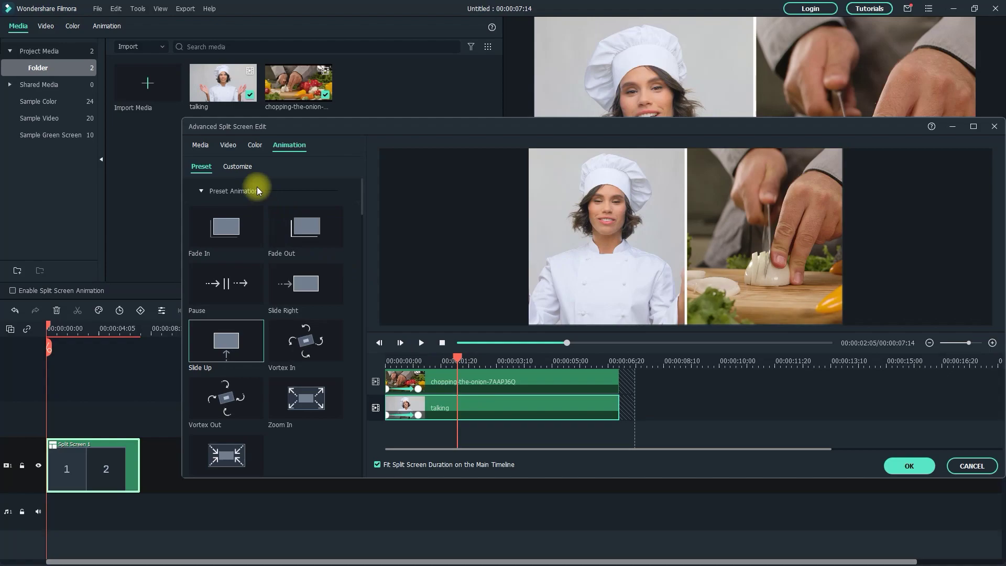
left_click(245, 171)
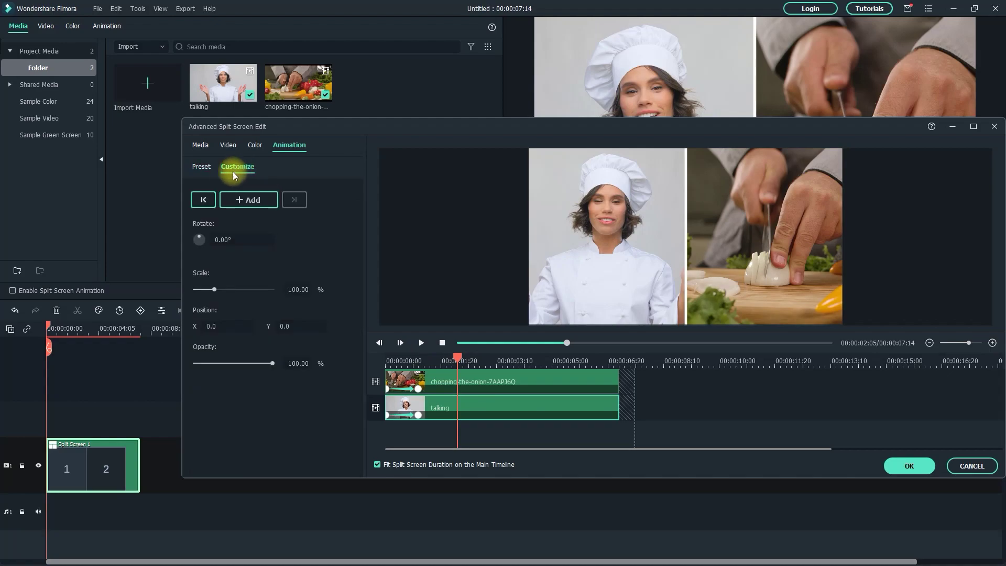
left_click(200, 200)
left_click(200, 200)
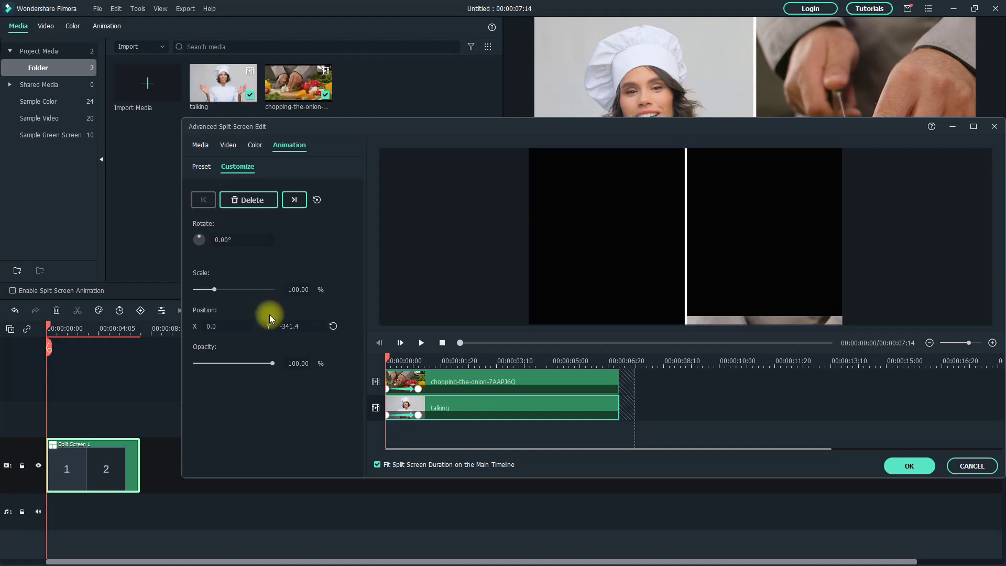
left_click(287, 326)
left_click(388, 359)
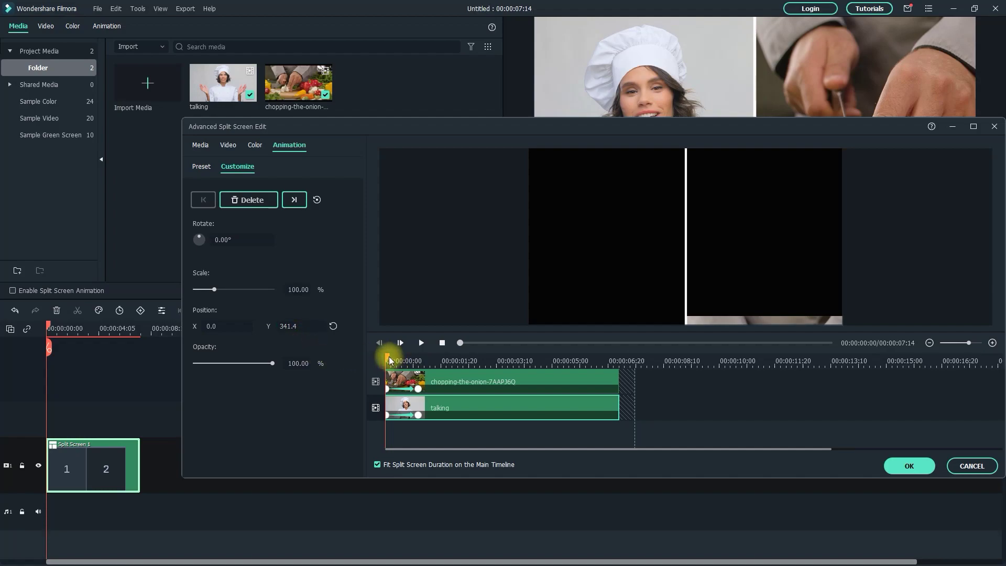
key("space")
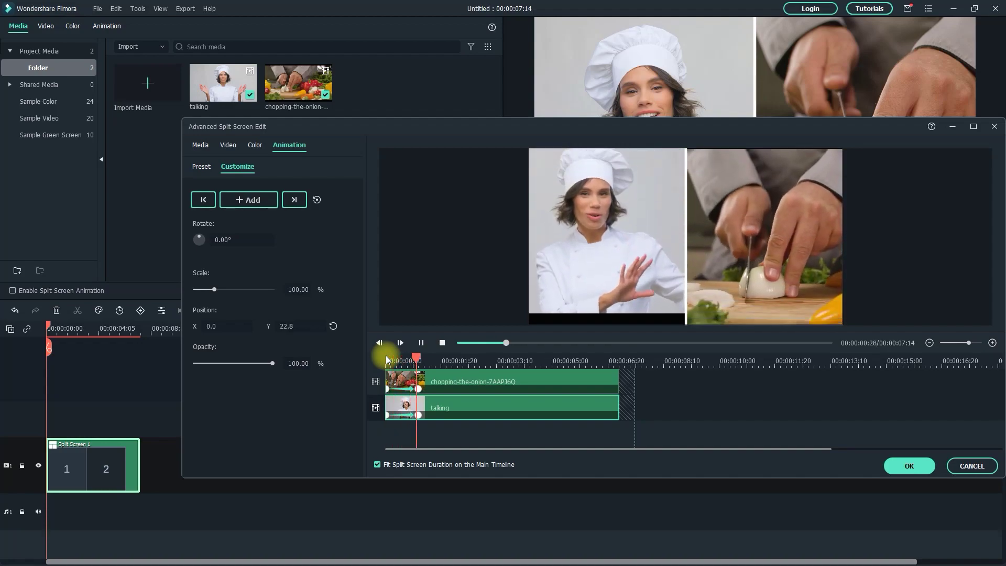
key("space")
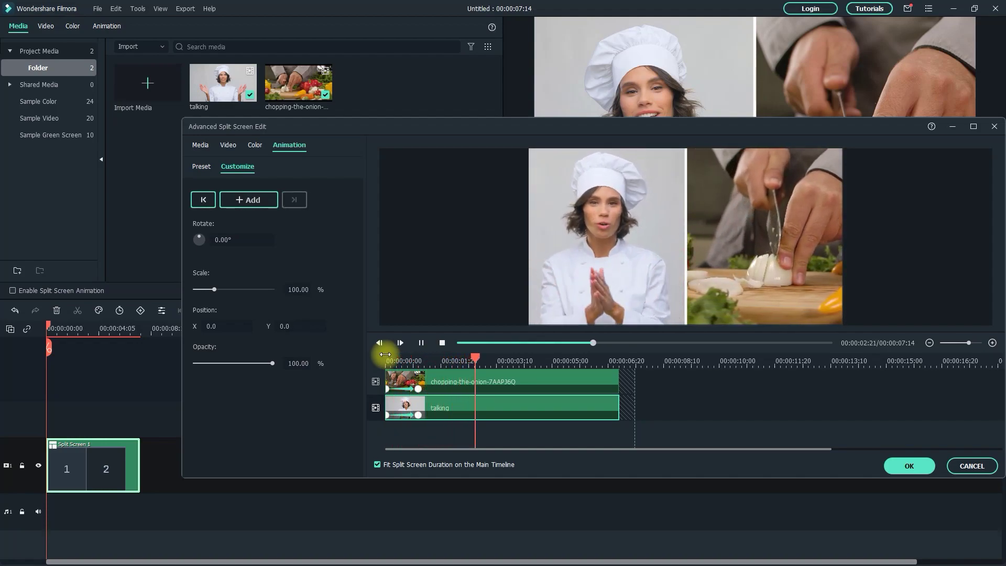
left_click_drag(476, 357, 384, 360)
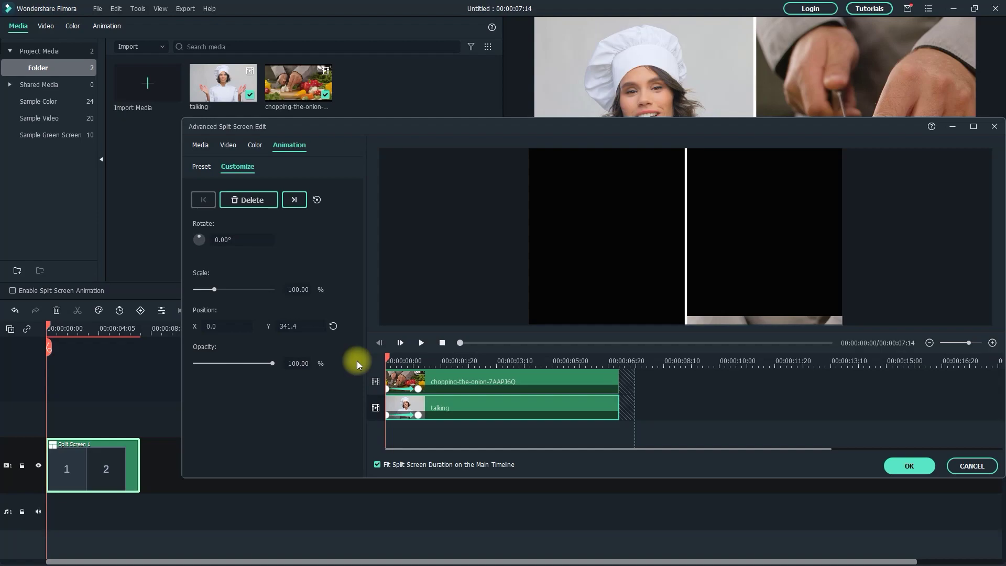
Set the onion clip's starting Position Y to -370.4 and preview both animations
left_click(439, 379)
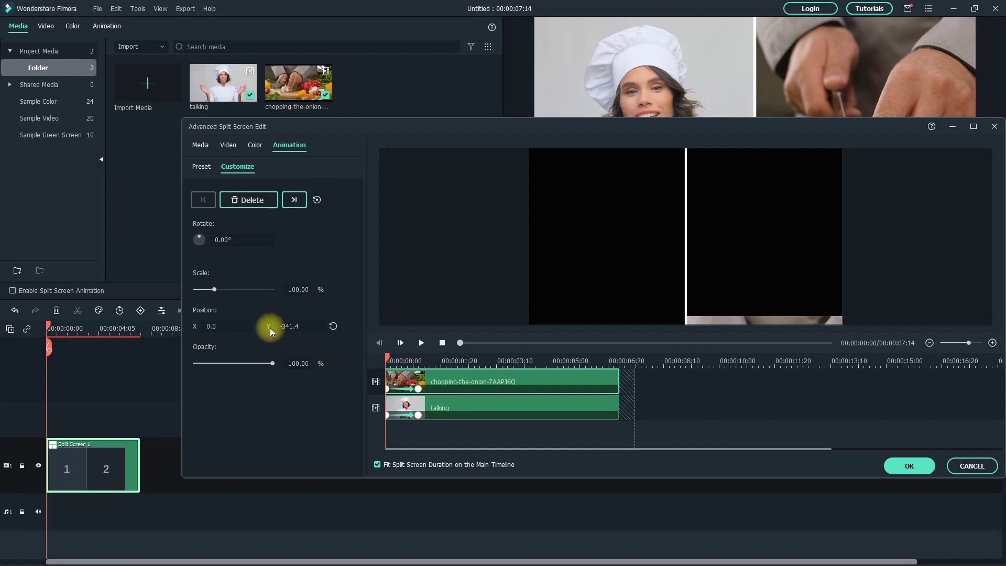
left_click_drag(503, 272, 490, 275)
key("space")
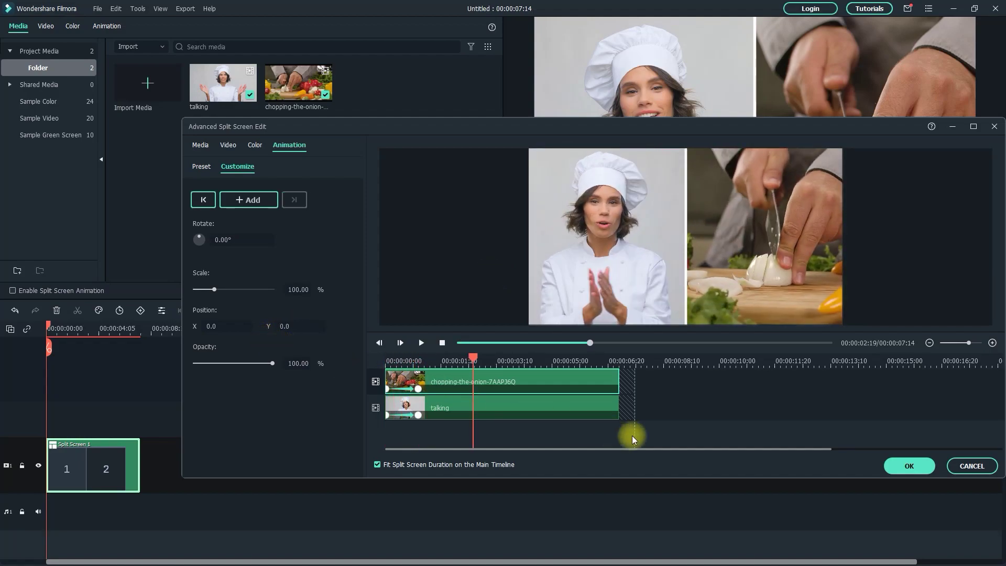
left_click(907, 464)
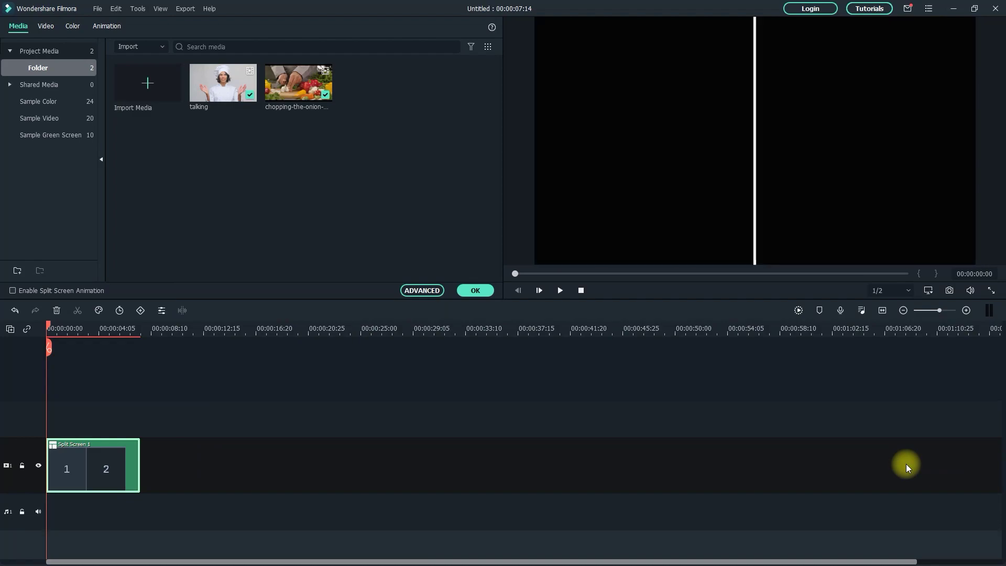
key("space")
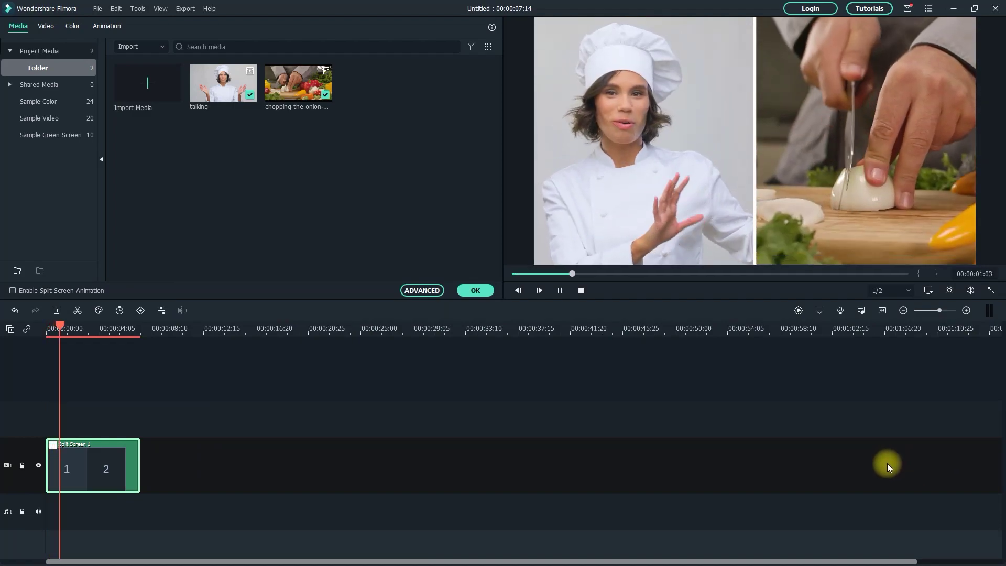